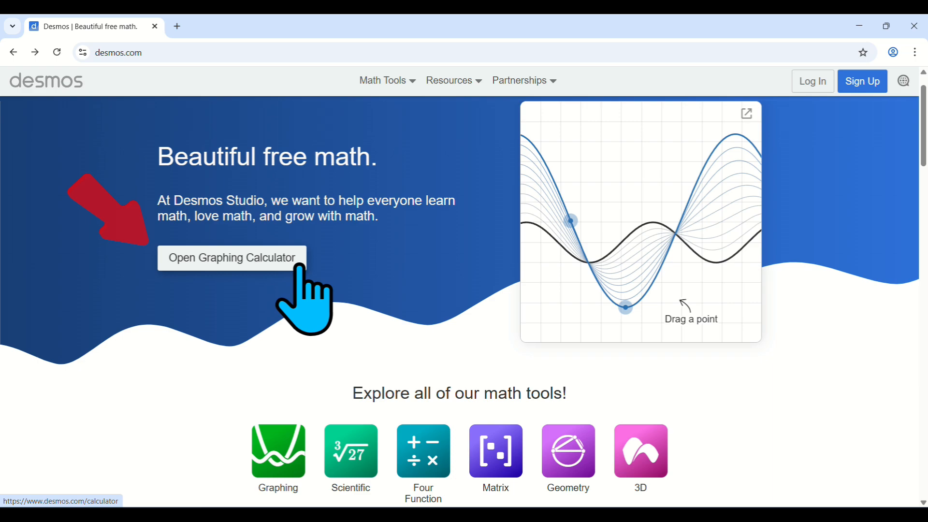
Open the graphing calculator and graph the parabola y = x² as the first expression.
{"action": "left_click", "coordinate": [301, 266]}
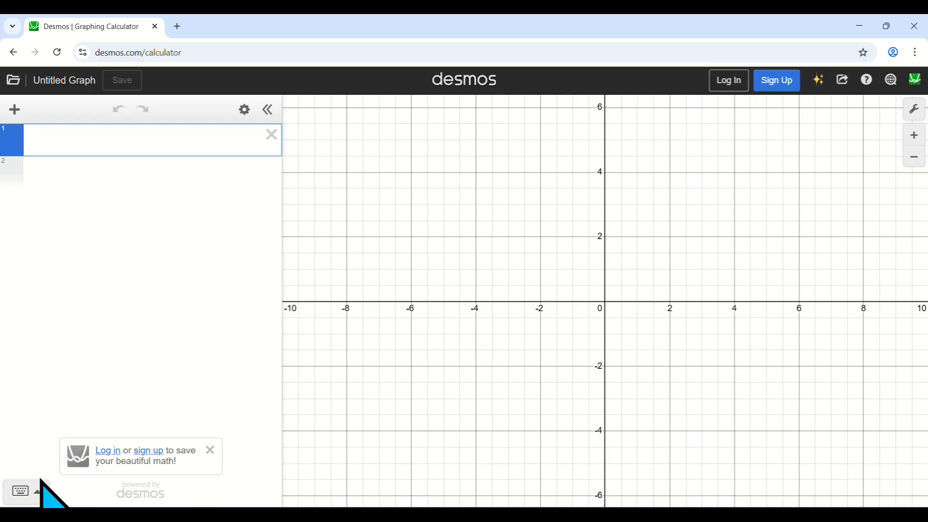
{"action": "left_click", "coordinate": [43, 494]}
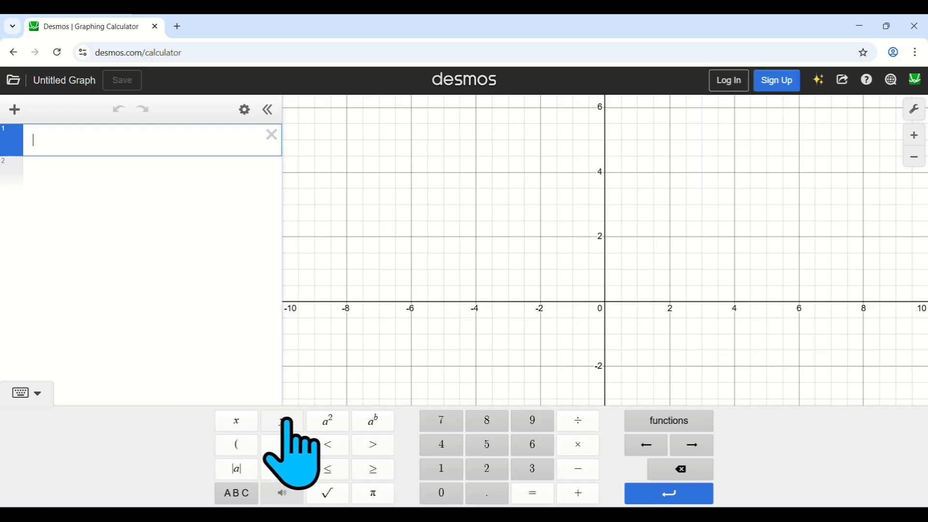
{"action": "left_click", "coordinate": [271, 423]}
{"action": "left_click", "coordinate": [527, 491]}
{"action": "left_click", "coordinate": [242, 421]}
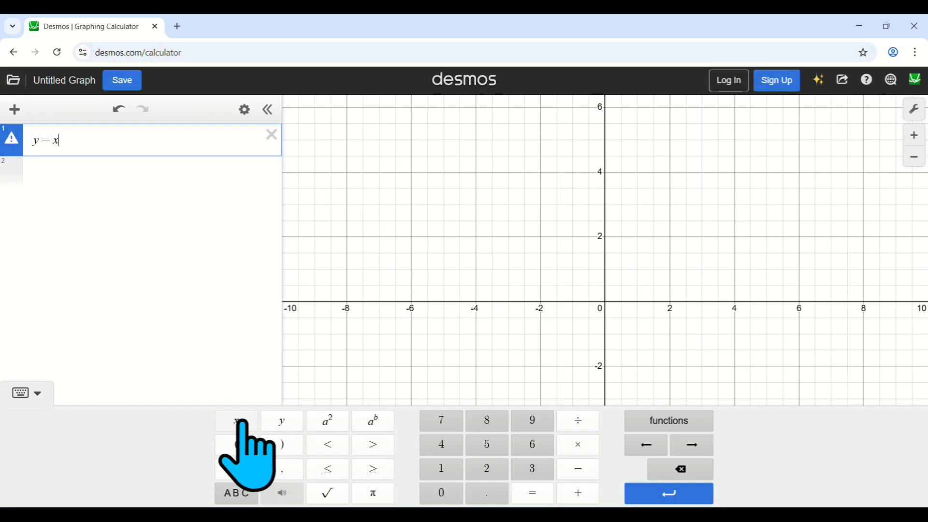
{"action": "left_click", "coordinate": [334, 419]}
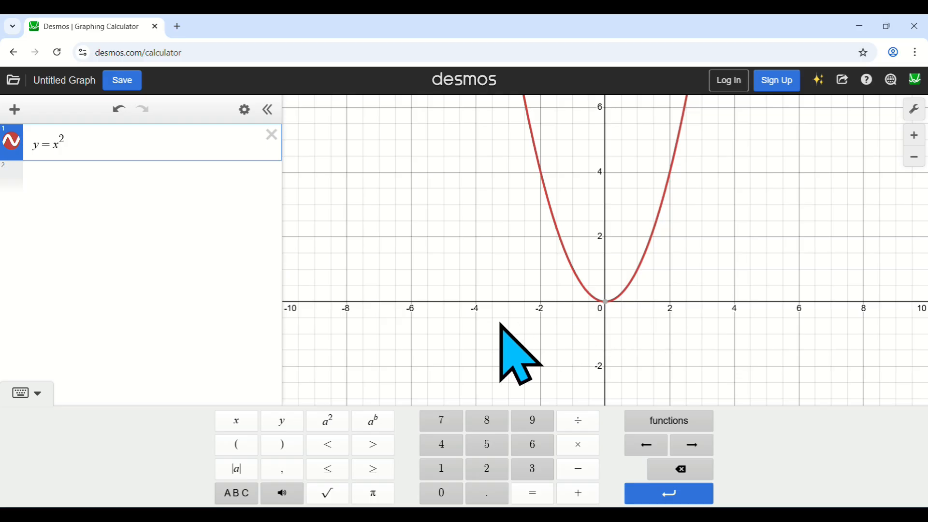
Add the domain restriction {x > 0} in curly braces to the end of the parabola's equation.
{"action": "left_click", "coordinate": [245, 497]}
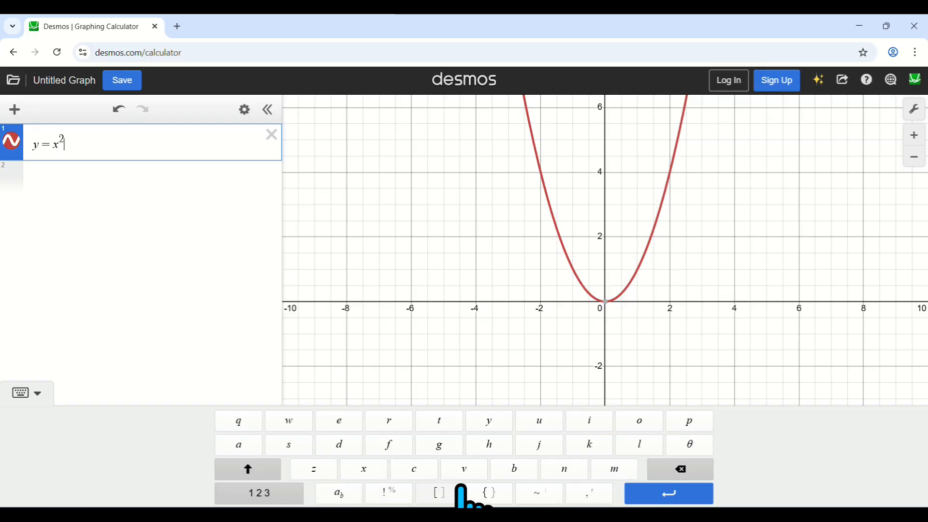
{"action": "left_click", "coordinate": [494, 494]}
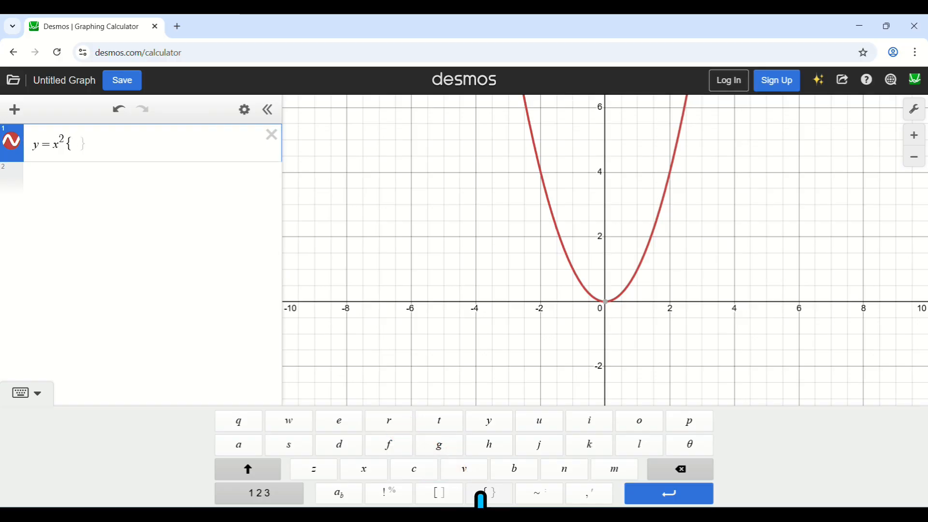
{"action": "left_click", "coordinate": [289, 498]}
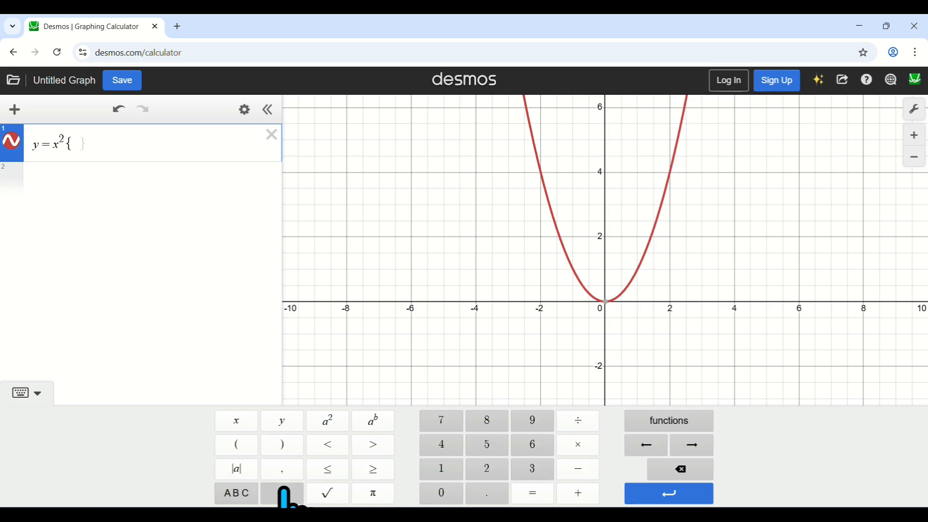
{"action": "left_click", "coordinate": [245, 424]}
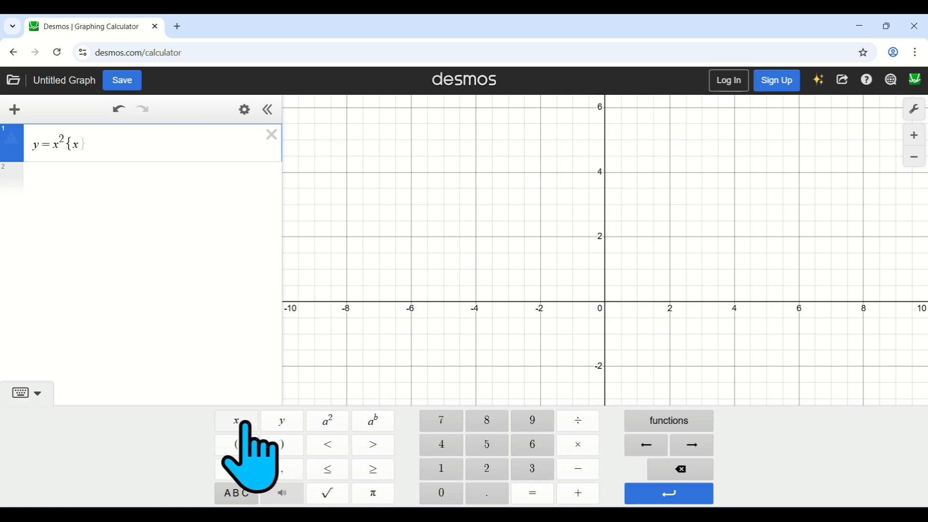
{"action": "left_click", "coordinate": [372, 444]}
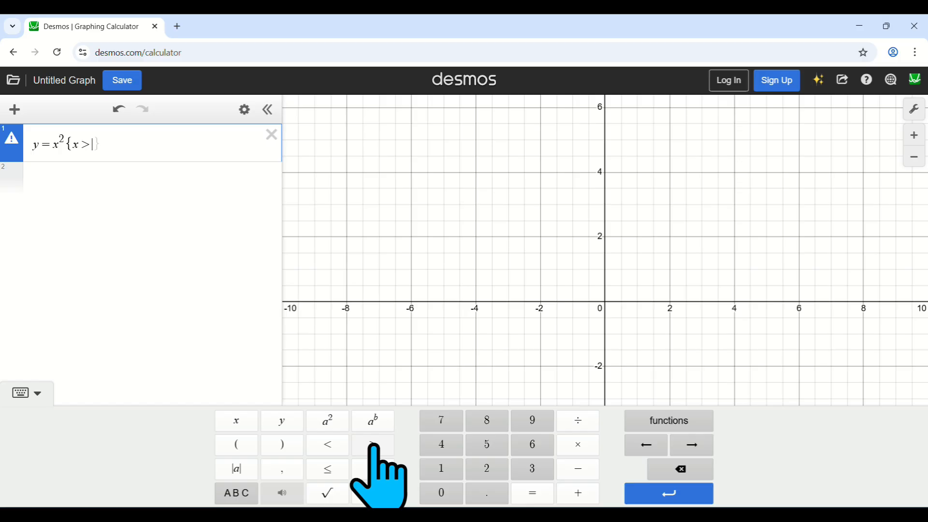
{"action": "left_click", "coordinate": [437, 493]}
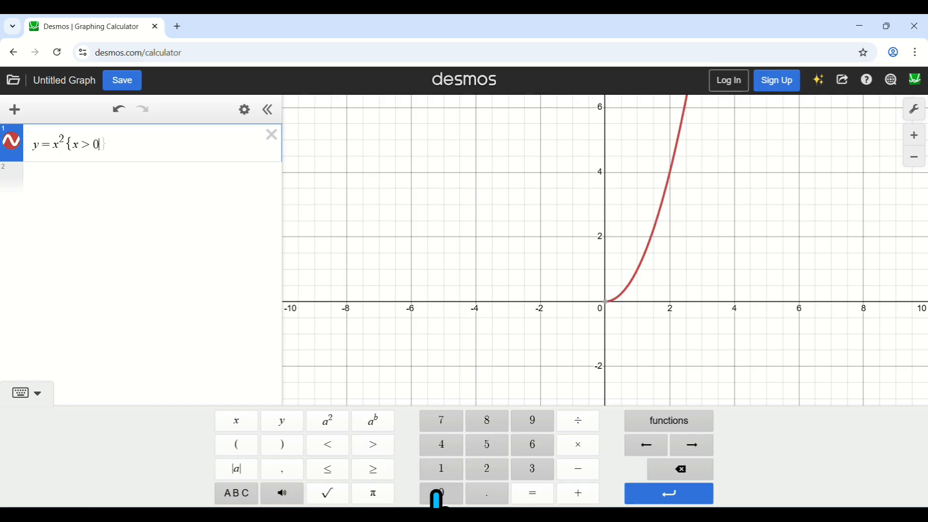
{"action": "mouse_move", "coordinate": [595, 291]}
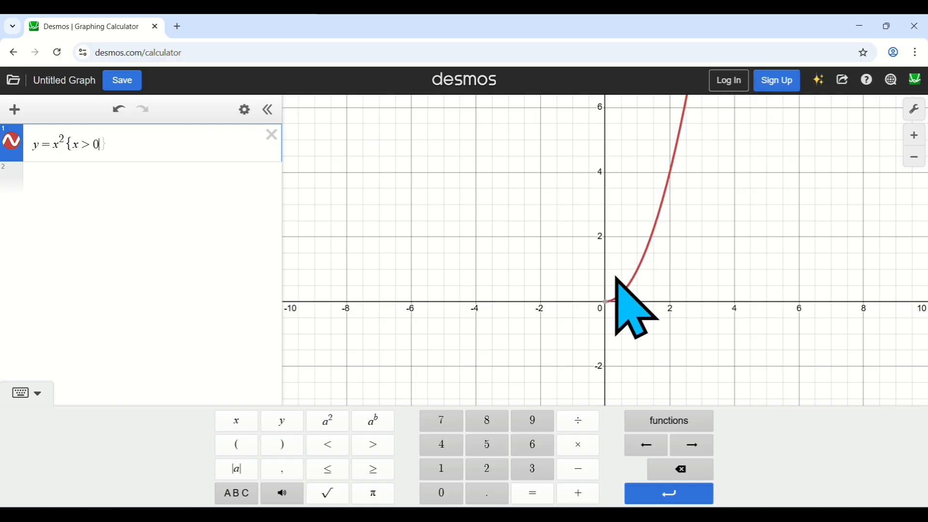
Replace the condition inside the parabola's braces with −2 < x < 2.
{"action": "left_click", "coordinate": [693, 467]}
{"action": "left_click", "coordinate": [693, 466]}
{"action": "left_click", "coordinate": [693, 466]}
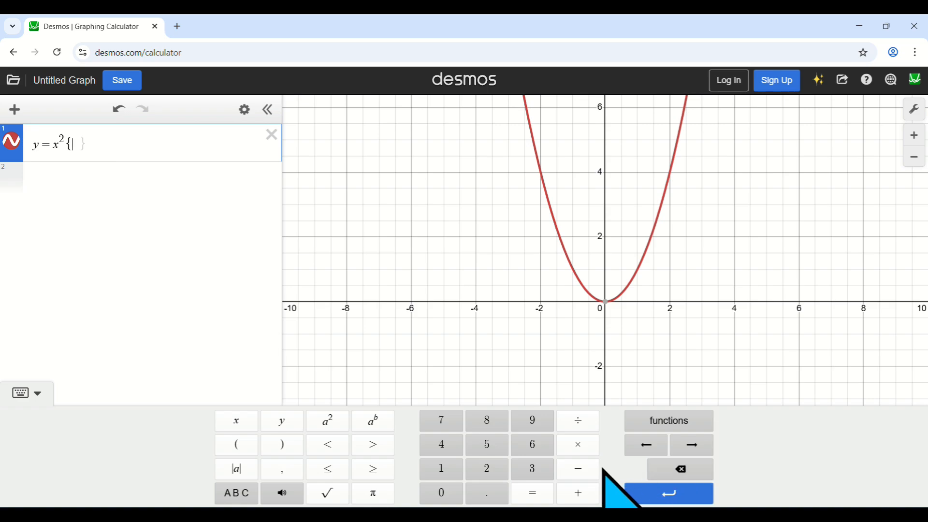
{"action": "left_click", "coordinate": [589, 470]}
{"action": "left_click", "coordinate": [493, 469]}
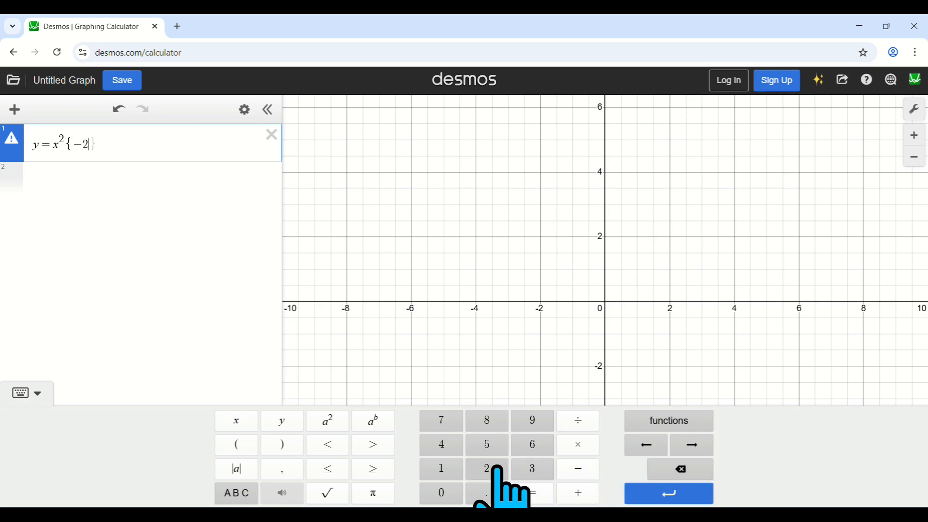
{"action": "left_click", "coordinate": [337, 445]}
{"action": "left_click", "coordinate": [238, 420]}
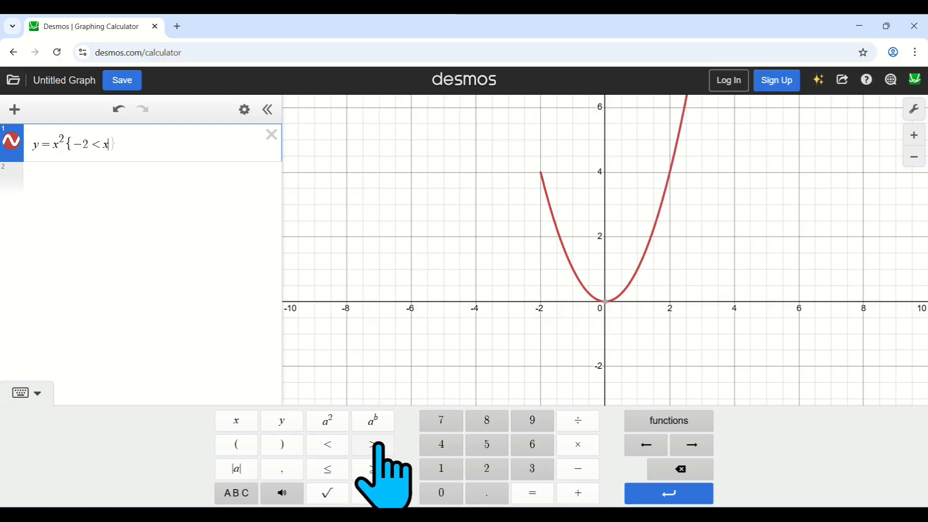
{"action": "left_click", "coordinate": [333, 445]}
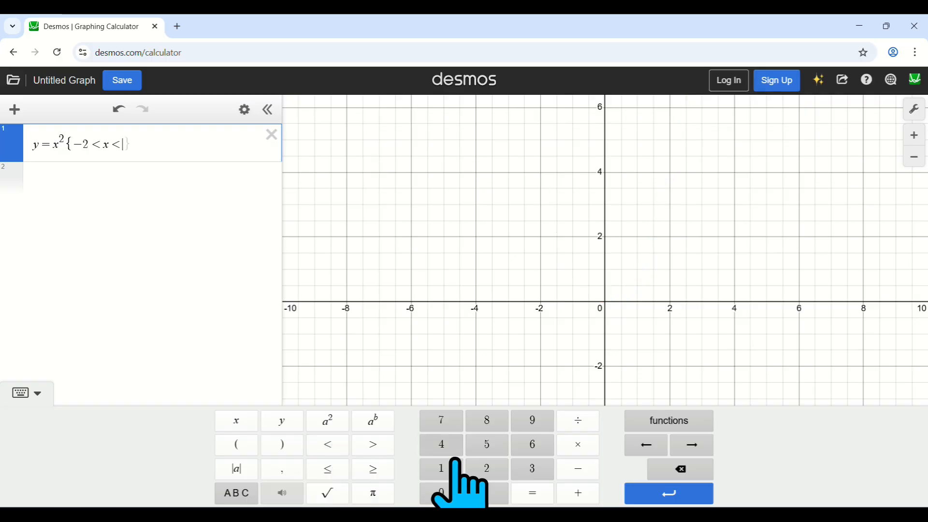
{"action": "left_click", "coordinate": [486, 468]}
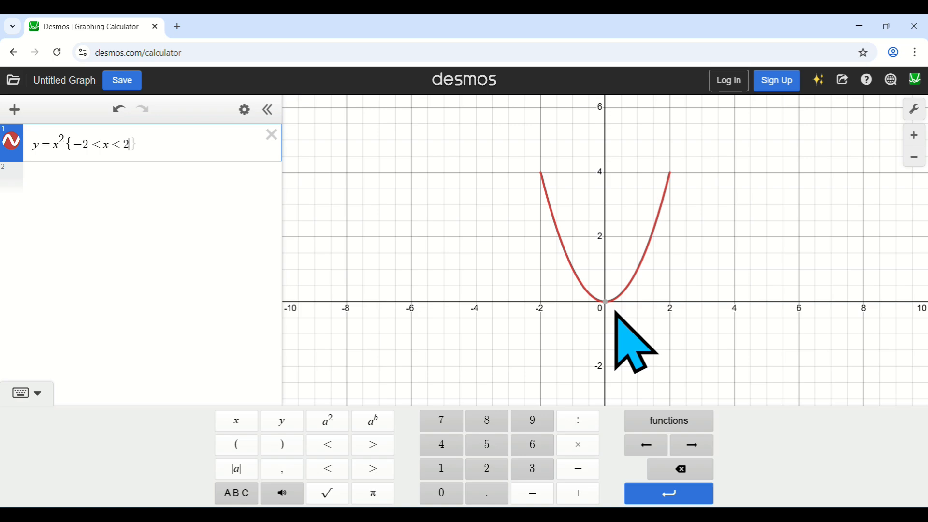
Add the line y = 2x + 1 as a second expression below the parabola.
{"action": "key", "text": "Return"}
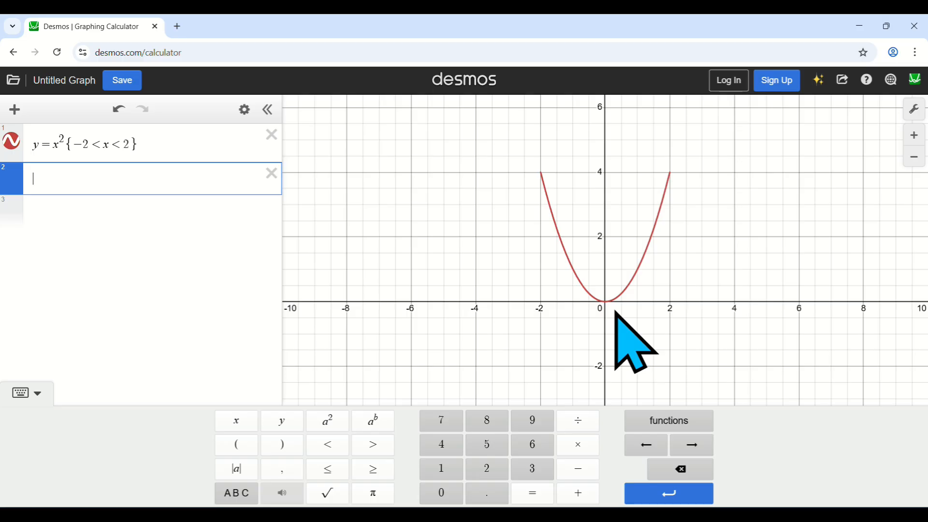
{"action": "left_click", "coordinate": [282, 420]}
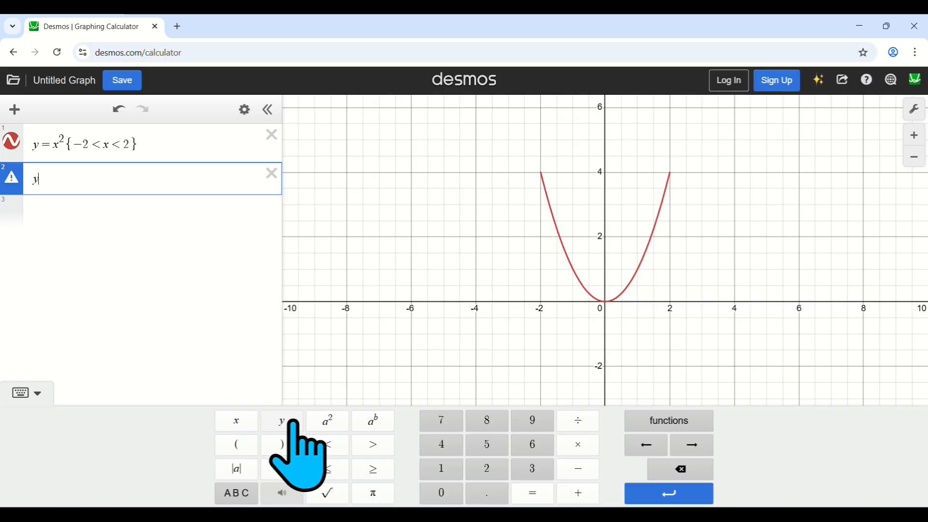
{"action": "left_click", "coordinate": [534, 492]}
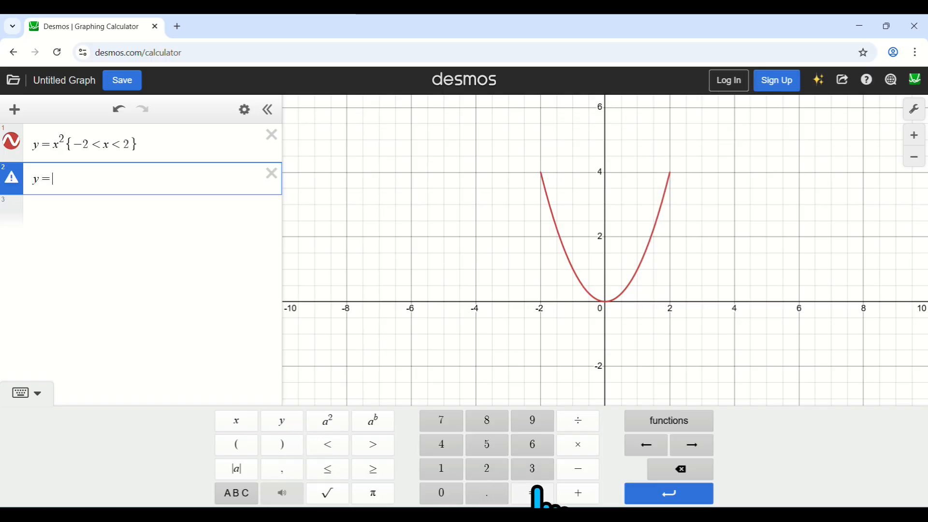
{"action": "left_click", "coordinate": [487, 468]}
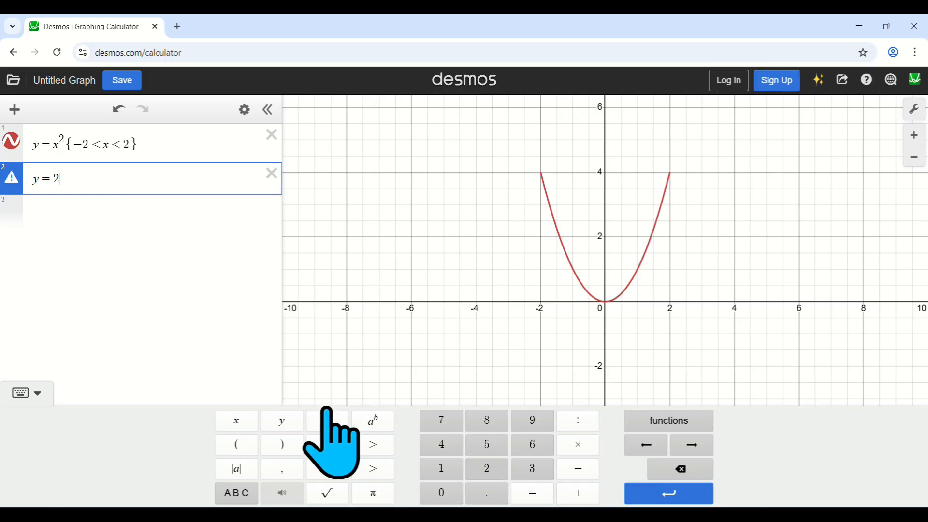
{"action": "left_click", "coordinate": [236, 420]}
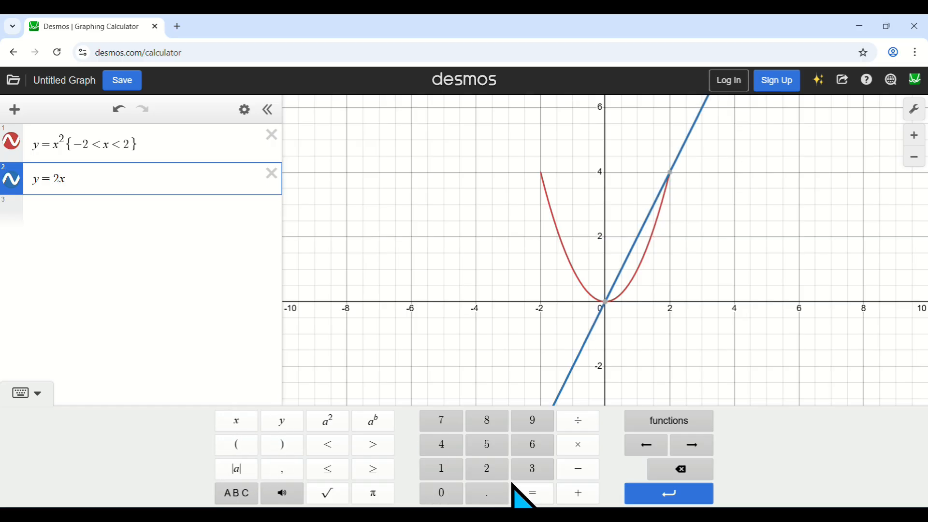
{"action": "left_click", "coordinate": [569, 492]}
{"action": "left_click", "coordinate": [442, 467]}
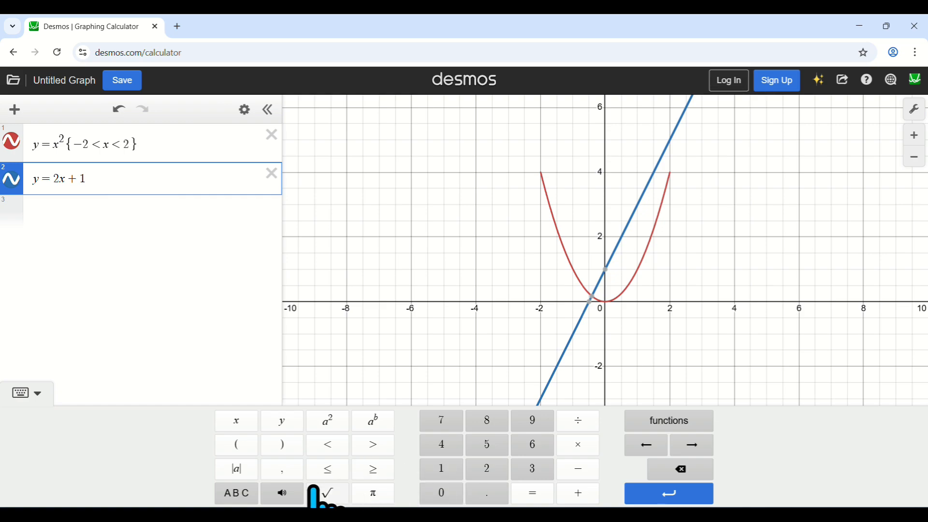
Add the range restriction {y > −1} in curly braces to the end of the line's equation.
{"action": "left_click", "coordinate": [248, 498]}
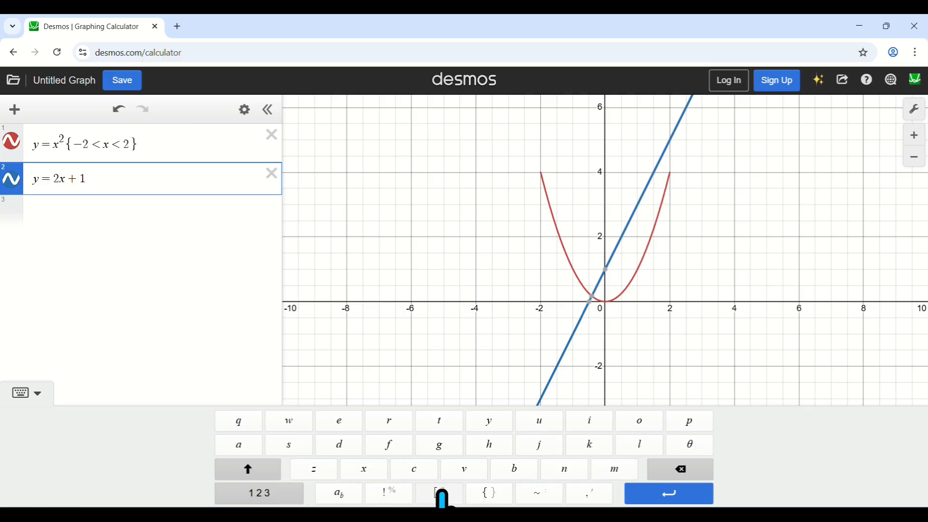
{"action": "left_click", "coordinate": [498, 494]}
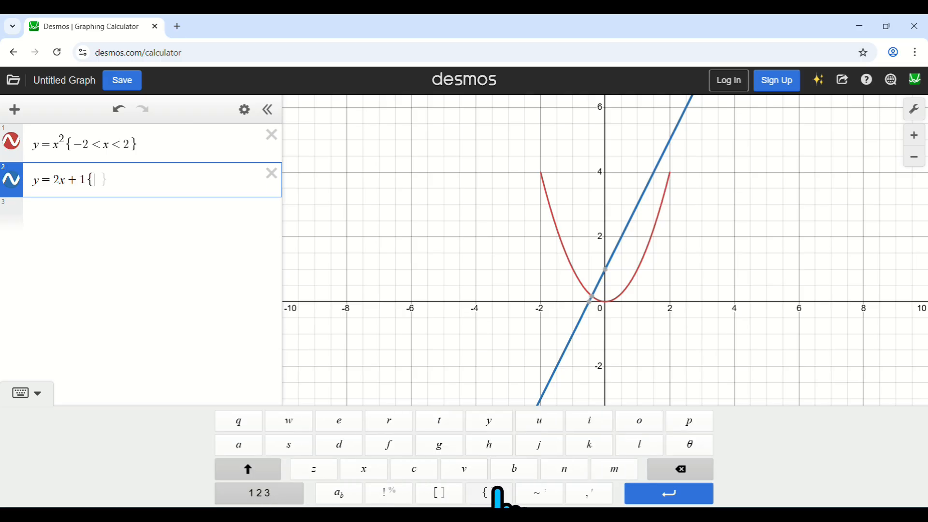
{"action": "left_click", "coordinate": [288, 495]}
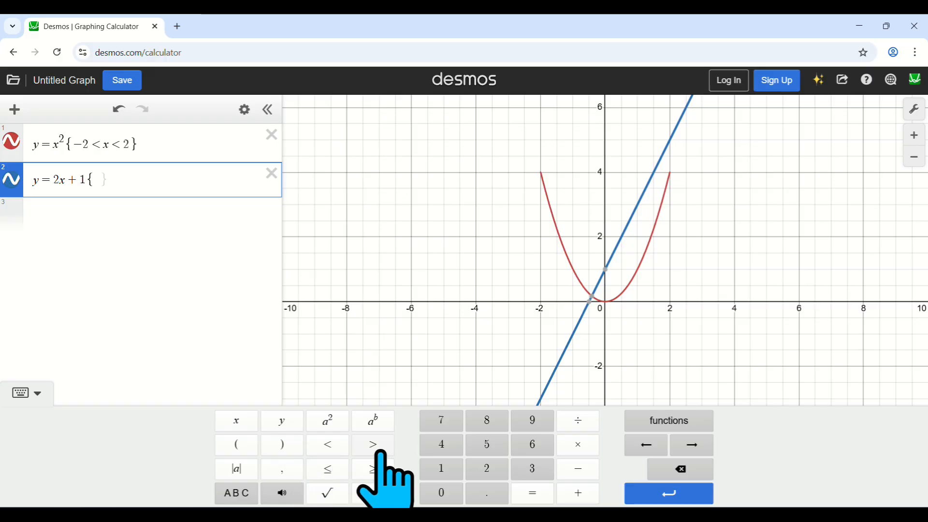
{"action": "left_click", "coordinate": [284, 422]}
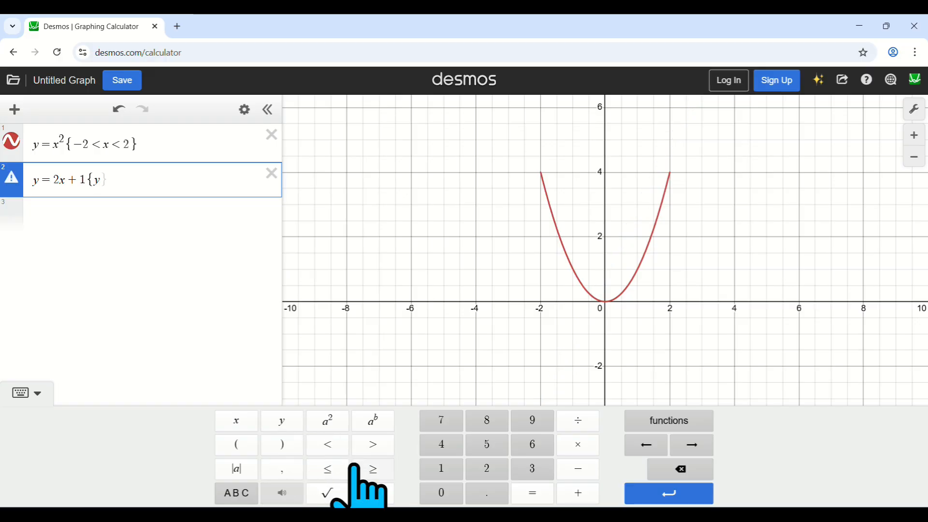
{"action": "left_click", "coordinate": [387, 444]}
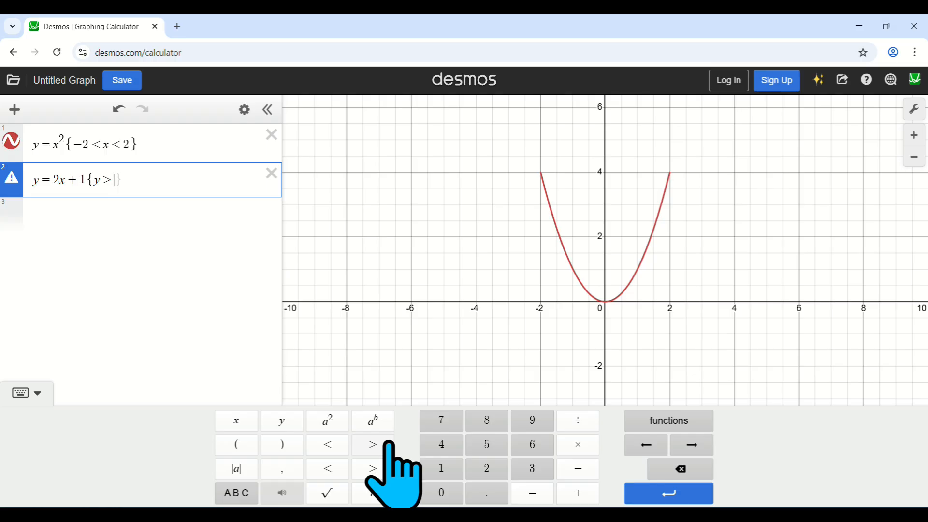
{"action": "left_click", "coordinate": [579, 467]}
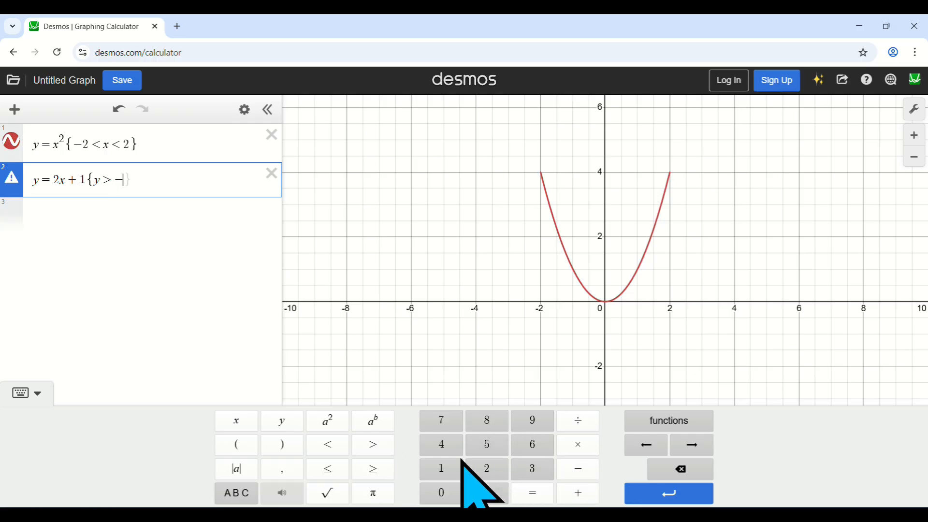
{"action": "left_click", "coordinate": [449, 467]}
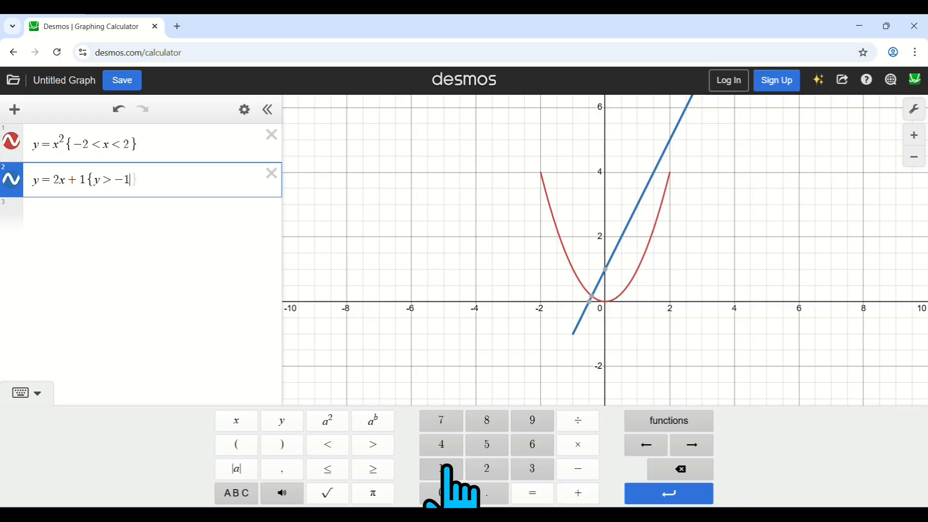
Add the circle x² + y² = 25 as a third expression below the line.
{"action": "key", "text": "Return"}
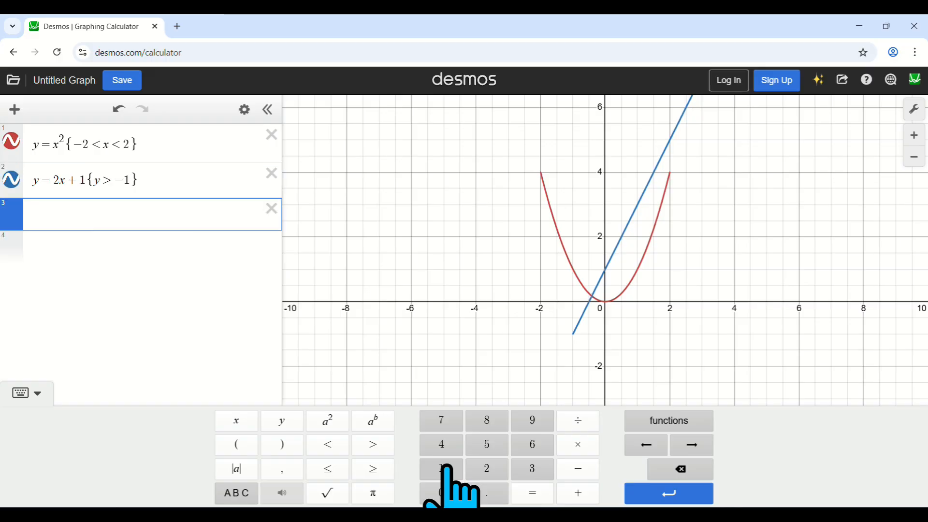
{"action": "left_click", "coordinate": [237, 421]}
{"action": "left_click", "coordinate": [328, 421]}
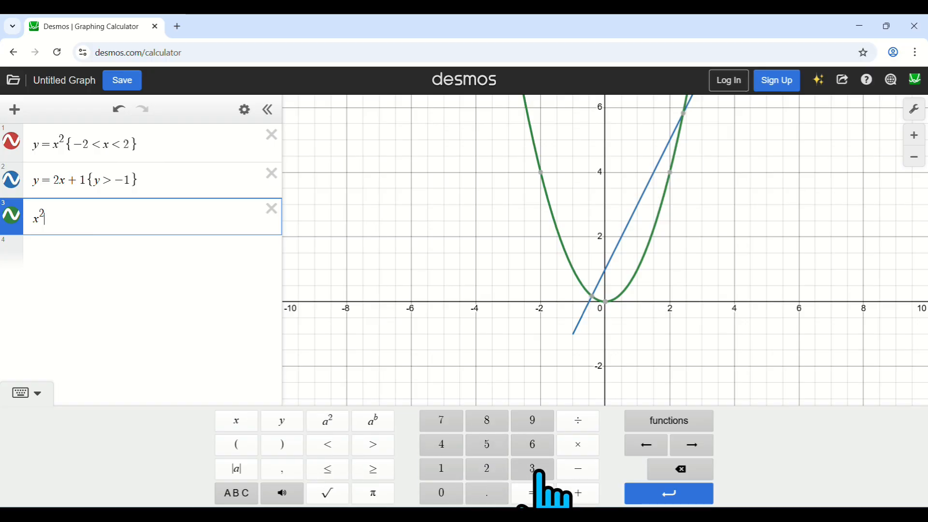
{"action": "left_click", "coordinate": [567, 493]}
{"action": "left_click", "coordinate": [283, 421]}
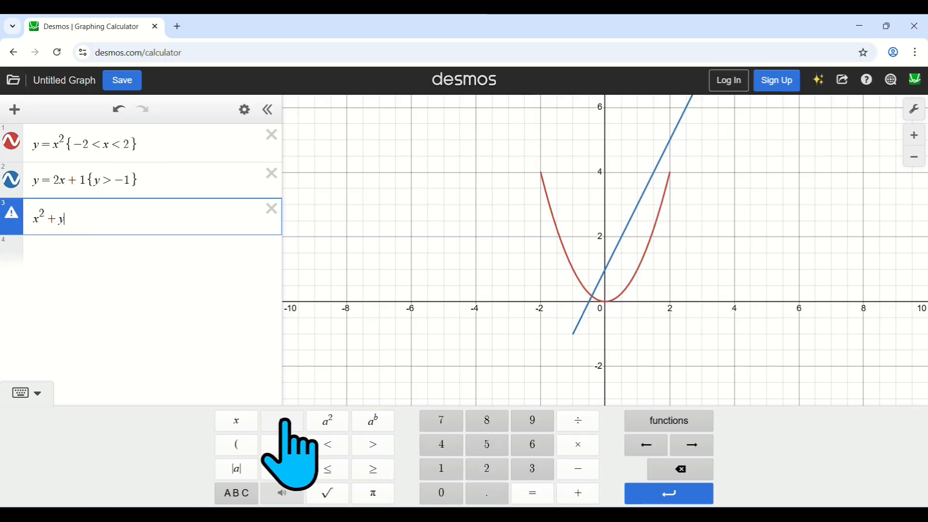
{"action": "left_click", "coordinate": [329, 420]}
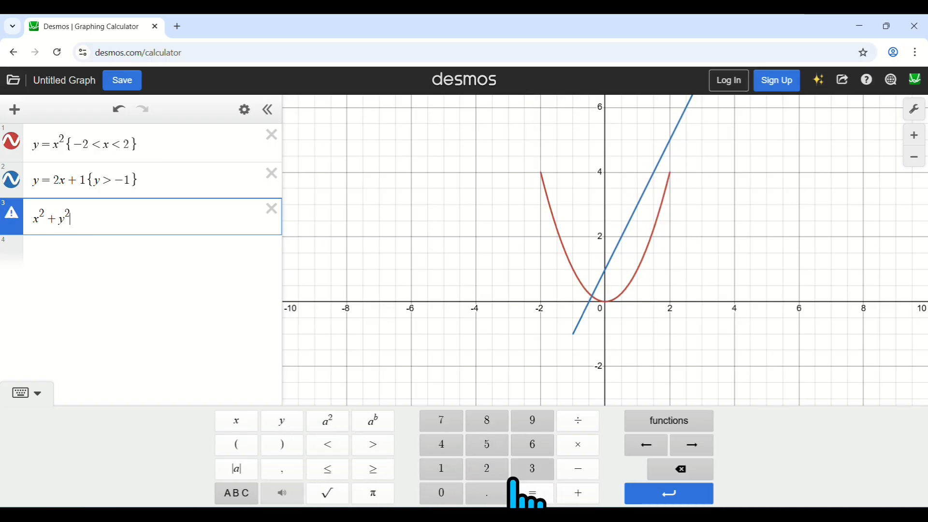
{"action": "left_click", "coordinate": [532, 493]}
{"action": "left_click", "coordinate": [488, 468]}
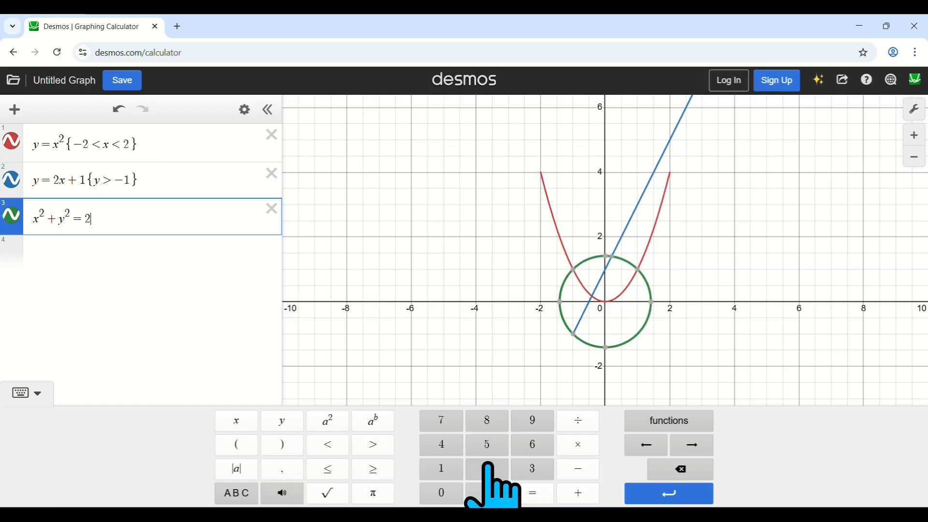
{"action": "left_click", "coordinate": [487, 445]}
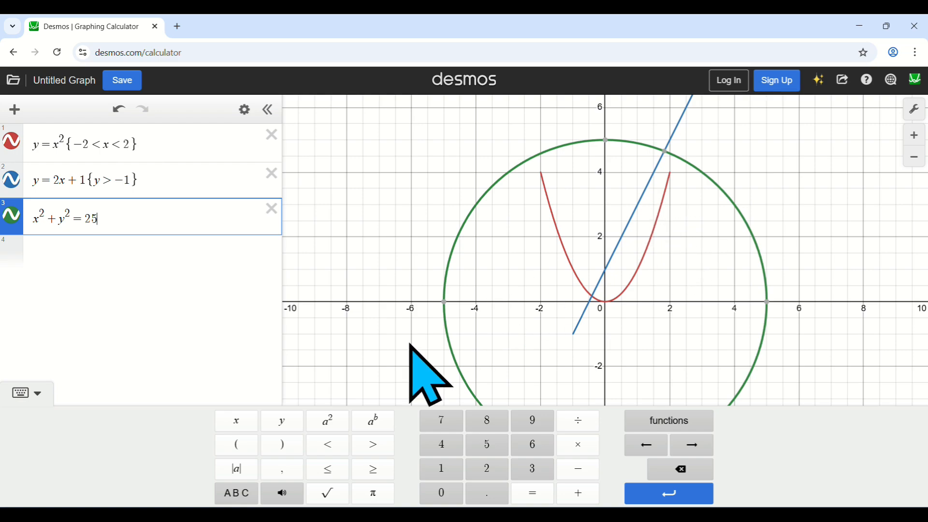
Add the domain restriction {x > 0} in curly braces to the end of the circle's equation.
{"action": "left_click", "coordinate": [251, 492]}
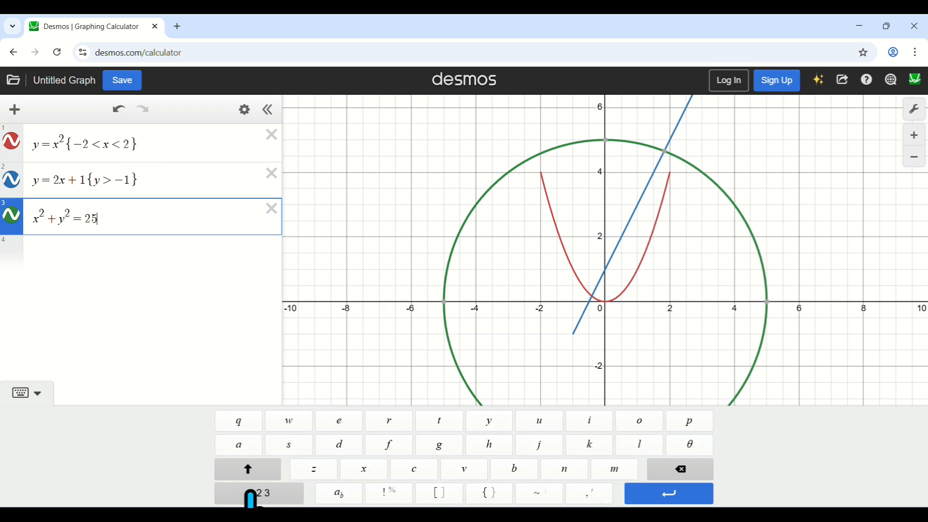
{"action": "left_click", "coordinate": [486, 493]}
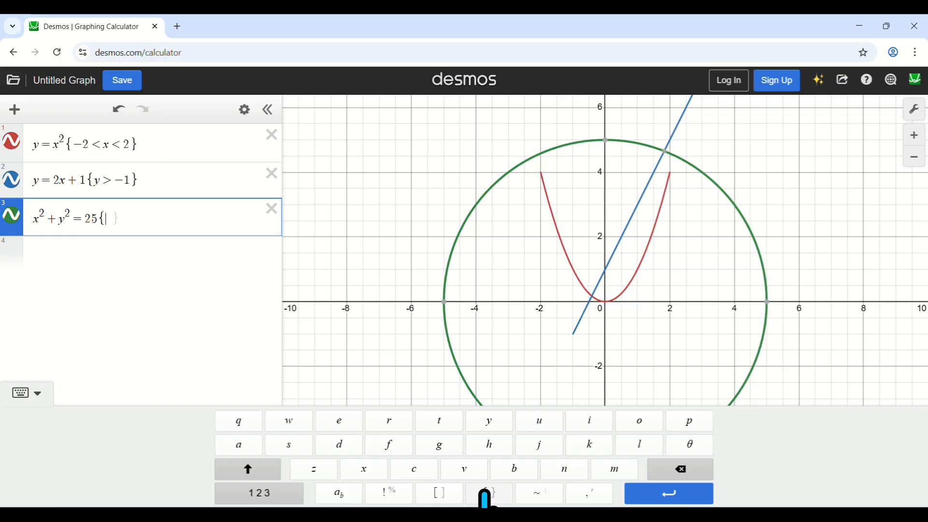
{"action": "left_click", "coordinate": [291, 492]}
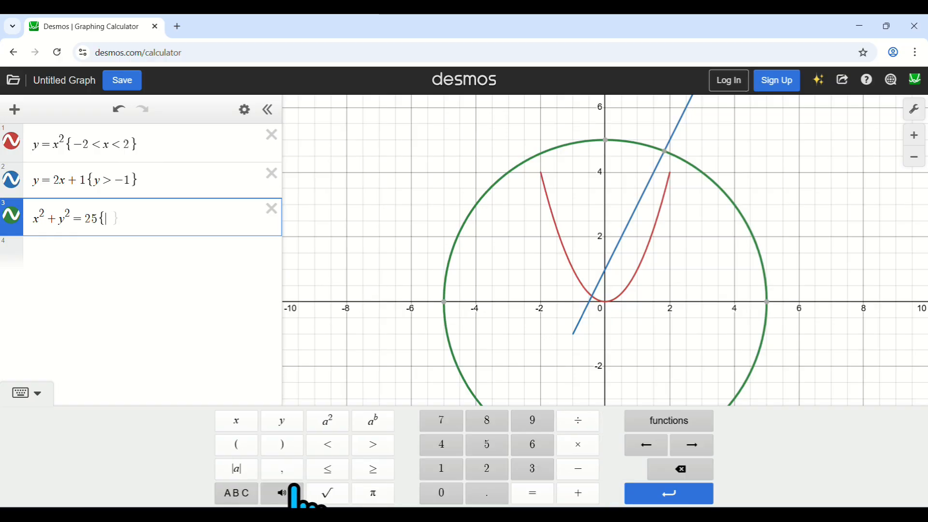
{"action": "left_click", "coordinate": [236, 420]}
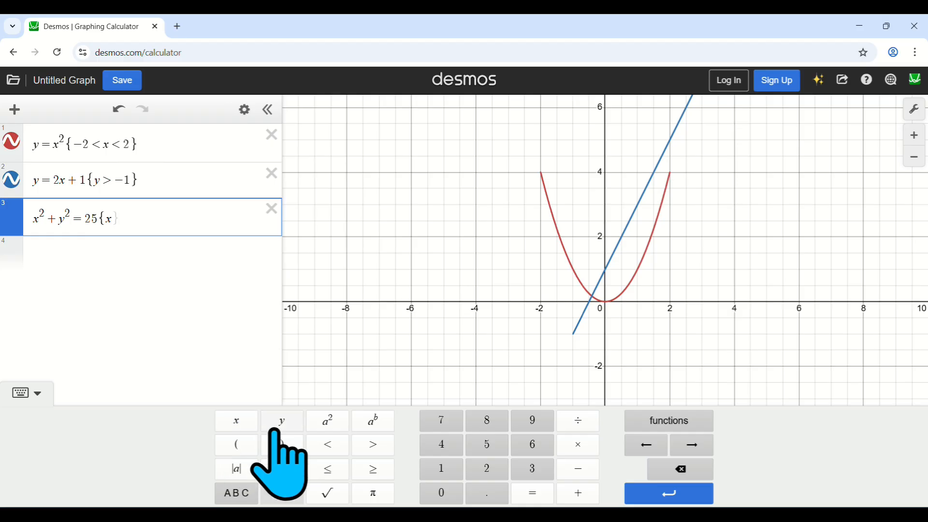
{"action": "left_click", "coordinate": [372, 445]}
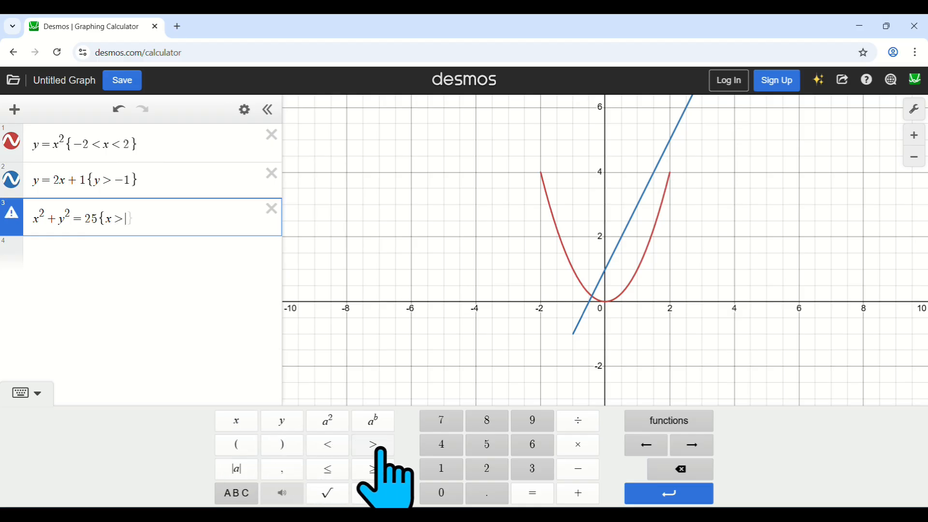
{"action": "left_click", "coordinate": [445, 488]}
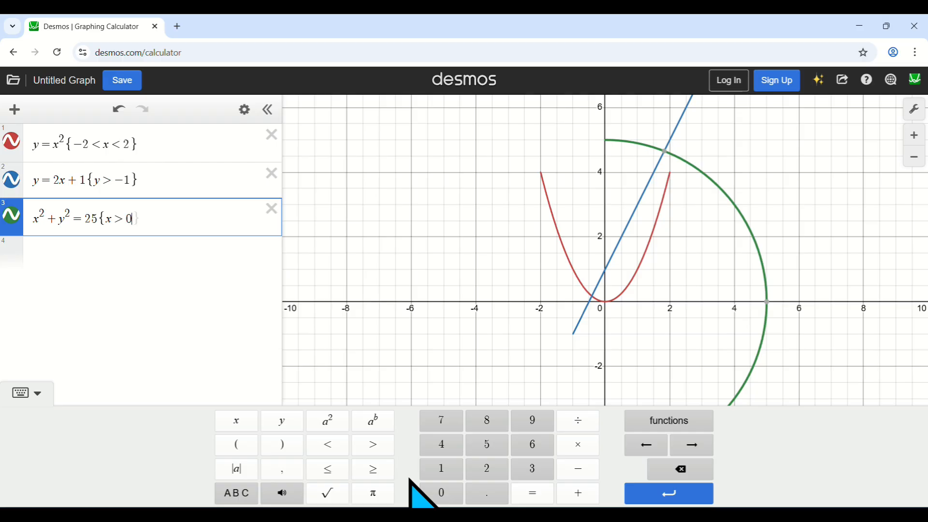
Append a second restriction, {y > 0}, in its own curly braces after the circle's domain restriction.
{"action": "left_click", "coordinate": [687, 444]}
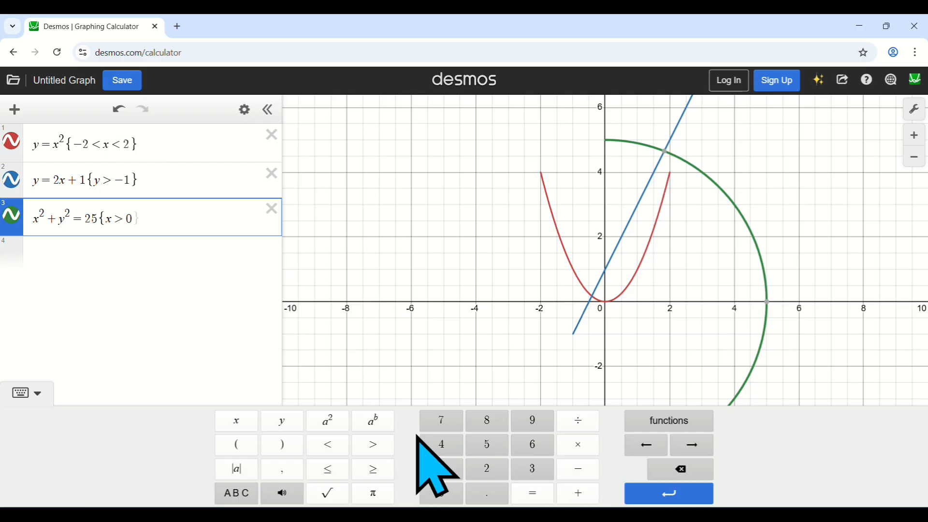
{"action": "left_click", "coordinate": [236, 493]}
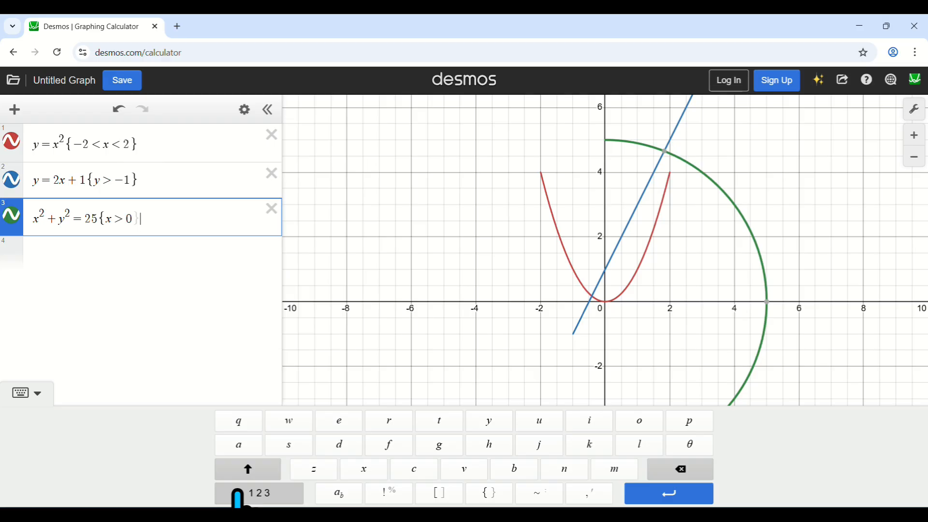
{"action": "left_click", "coordinate": [498, 495]}
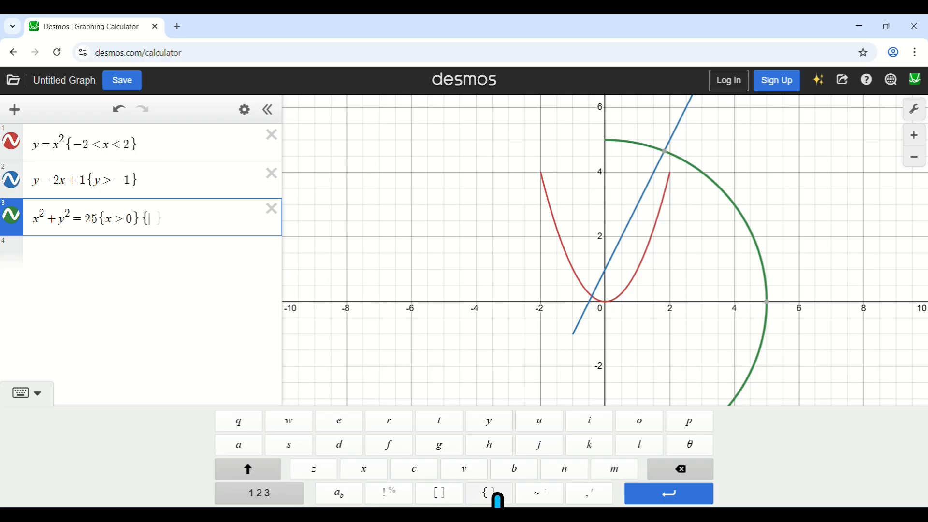
{"action": "left_click", "coordinate": [281, 491]}
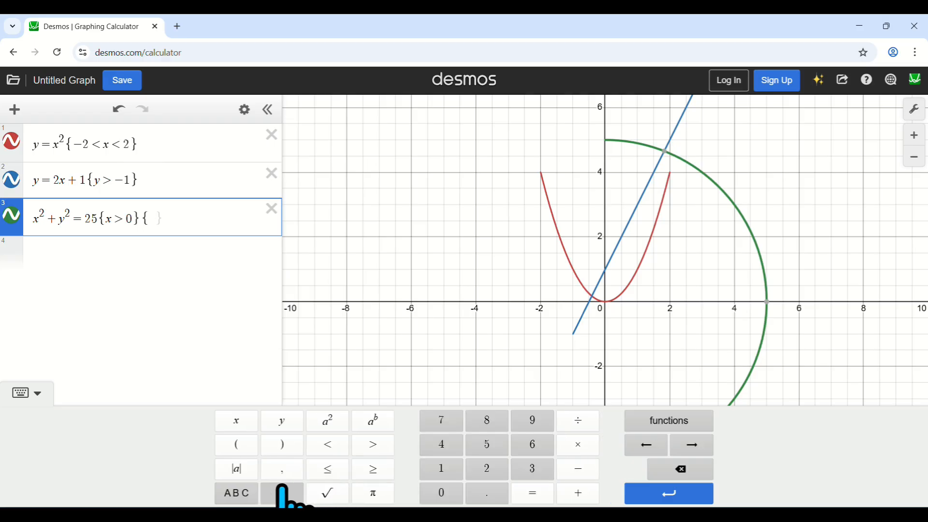
{"action": "left_click", "coordinate": [298, 422]}
{"action": "left_click", "coordinate": [371, 444]}
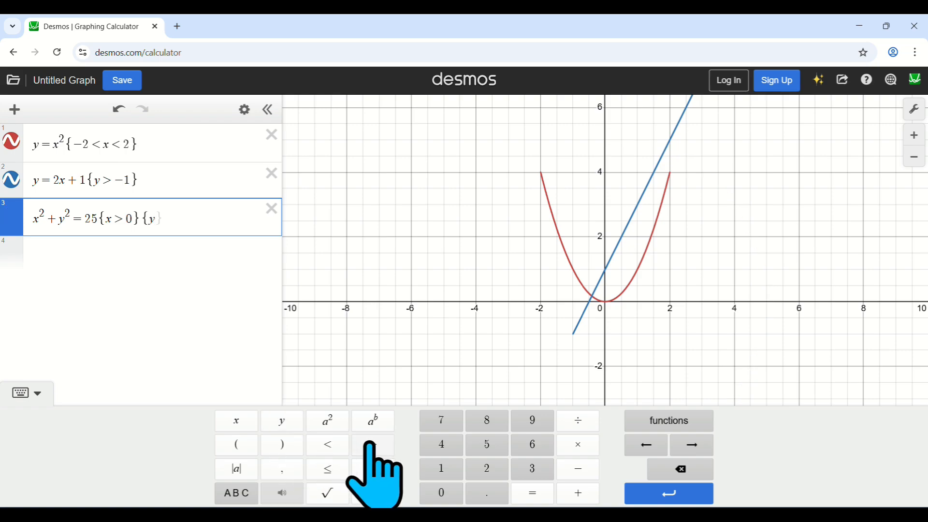
{"action": "left_click", "coordinate": [436, 494]}
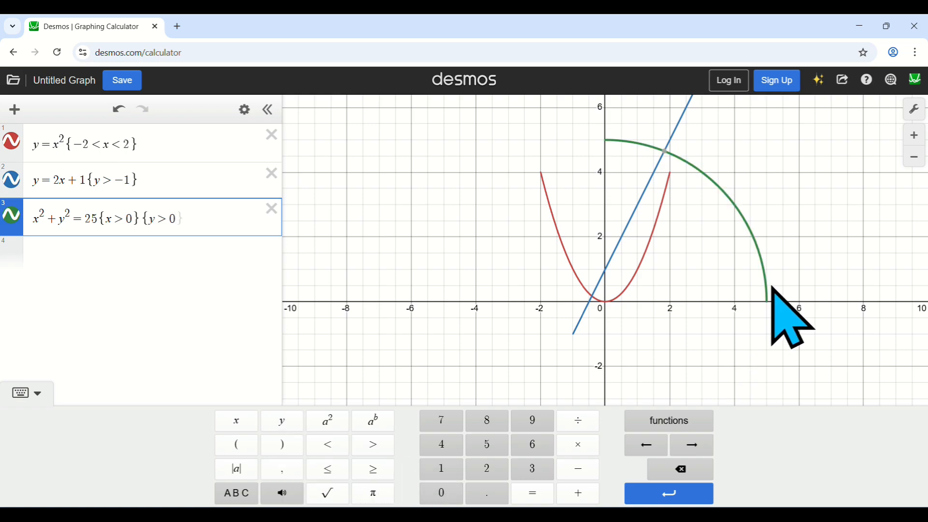